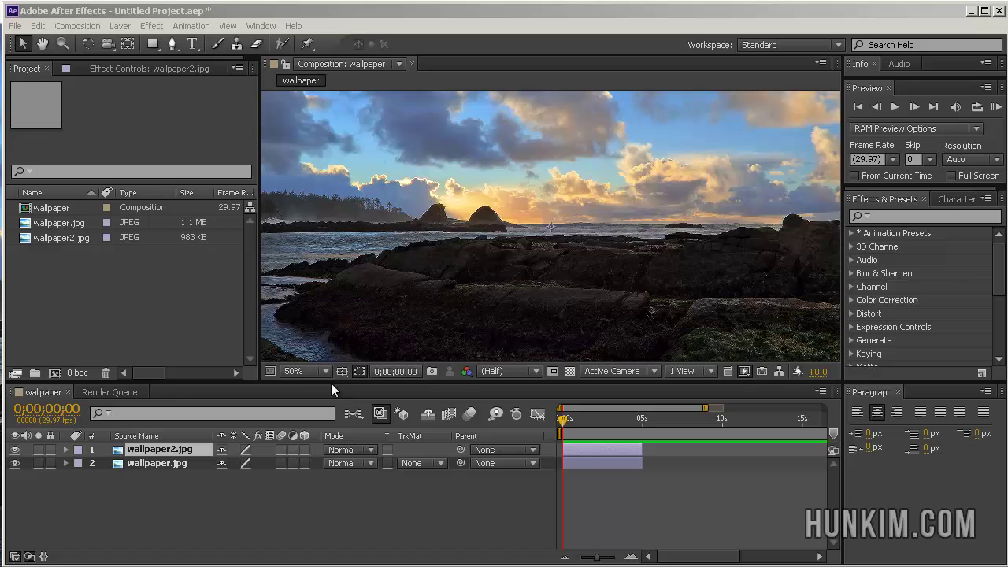
# Browse the File > Import submenu, then dismiss the menu without importing anything.
pyautogui.click(19, 27)
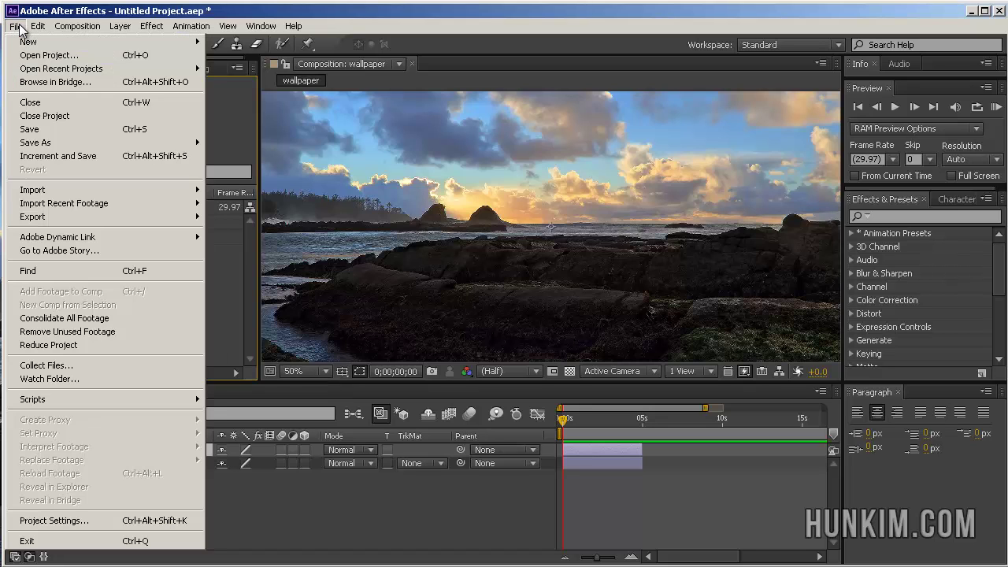
pyautogui.moveTo(69, 190)
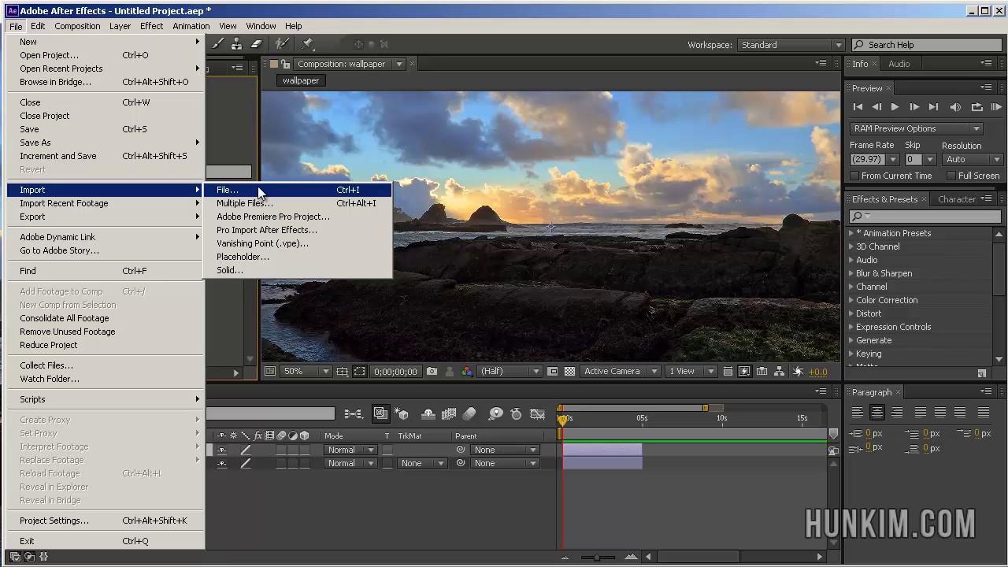
pyautogui.click(518, 47)
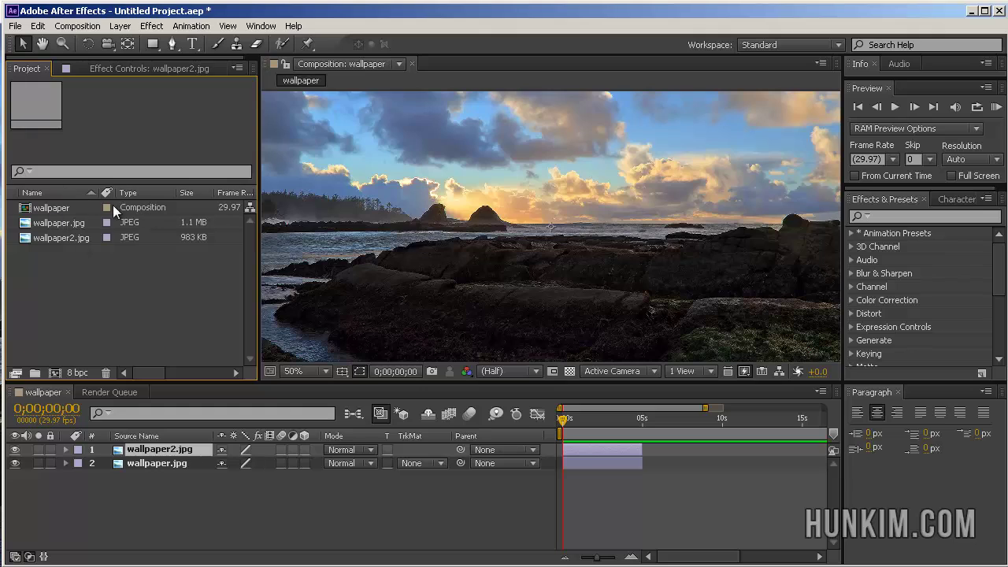
# Preview the footage details of wallpaper.jpg and wallpaper2.jpg, ending on wallpaper.jpg (1600 x 900).
pyautogui.click(62, 224)
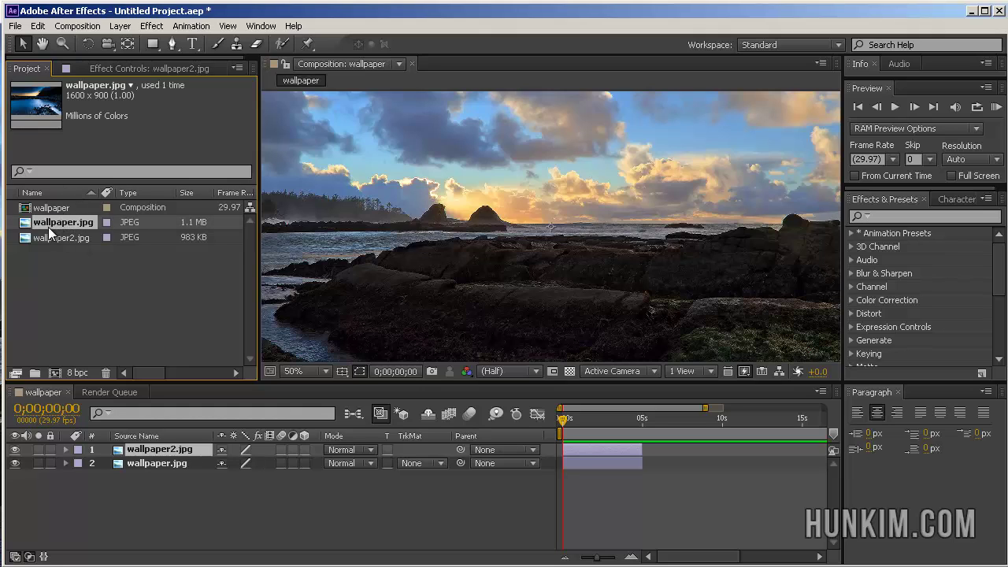
pyautogui.click(52, 235)
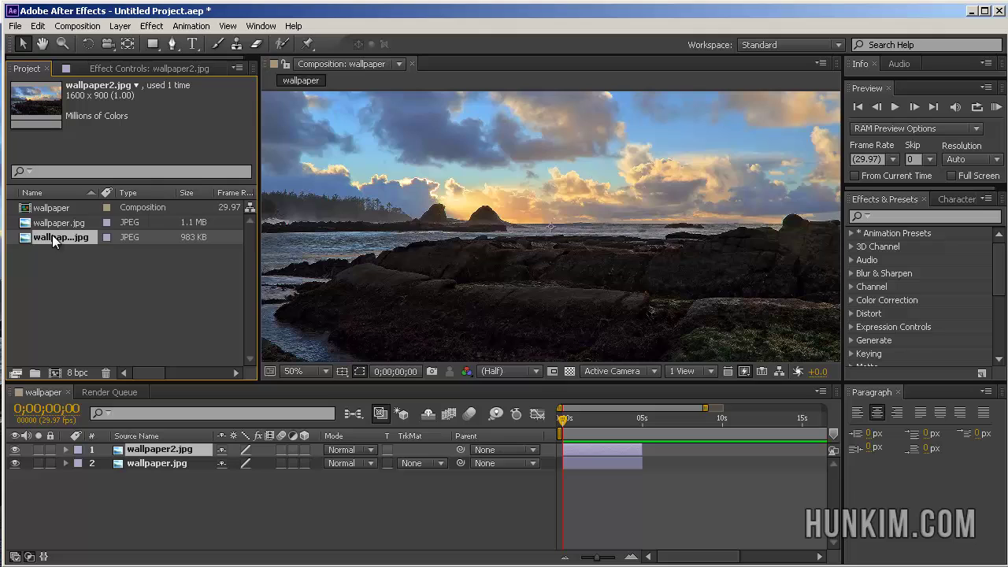
pyautogui.click(35, 224)
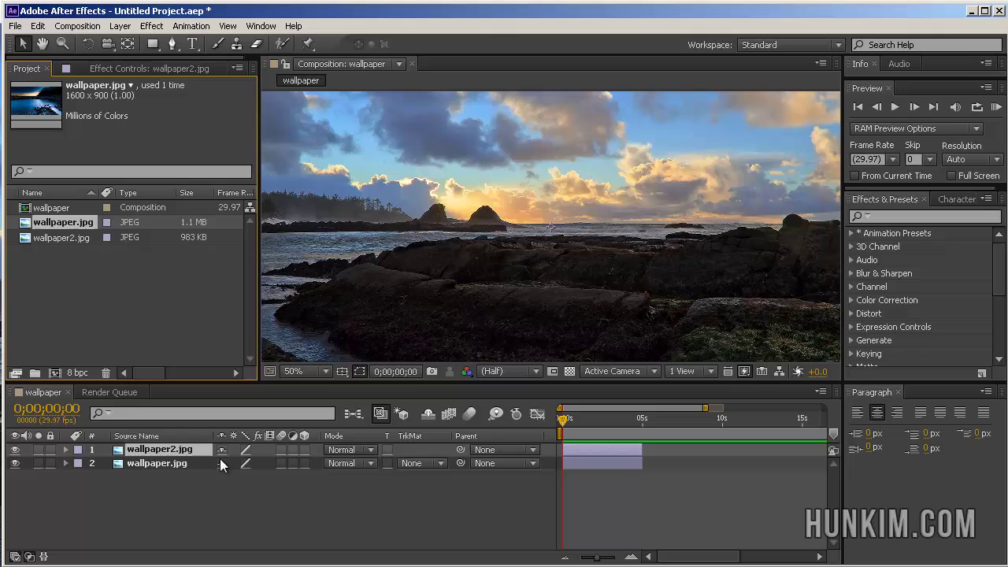
# Move the wallpaper2.jpg layer below wallpaper.jpg so the blue lake scene is on top.
pyautogui.click(178, 465)
pyautogui.click(172, 453)
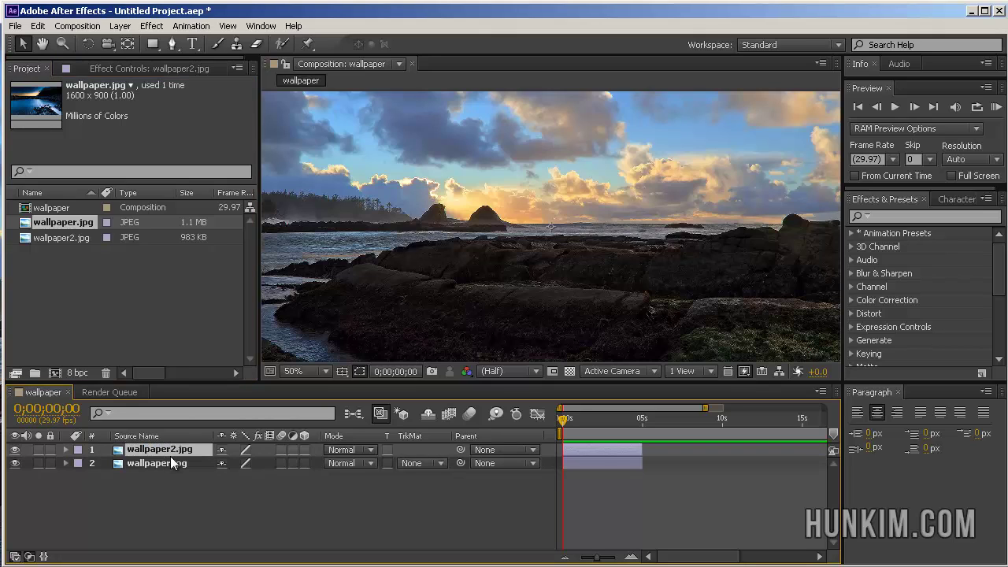
pyautogui.click(173, 460)
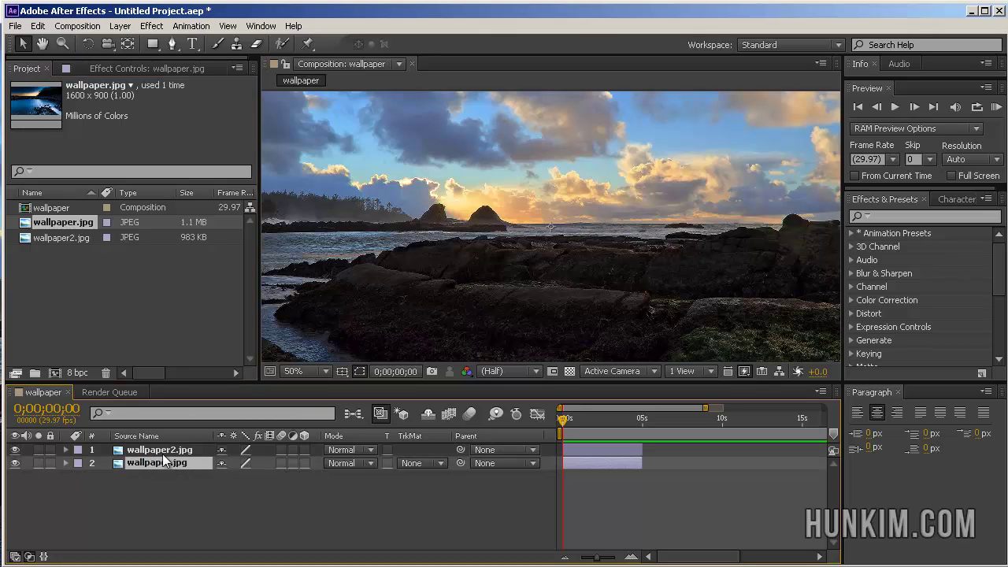
pyautogui.click(175, 450)
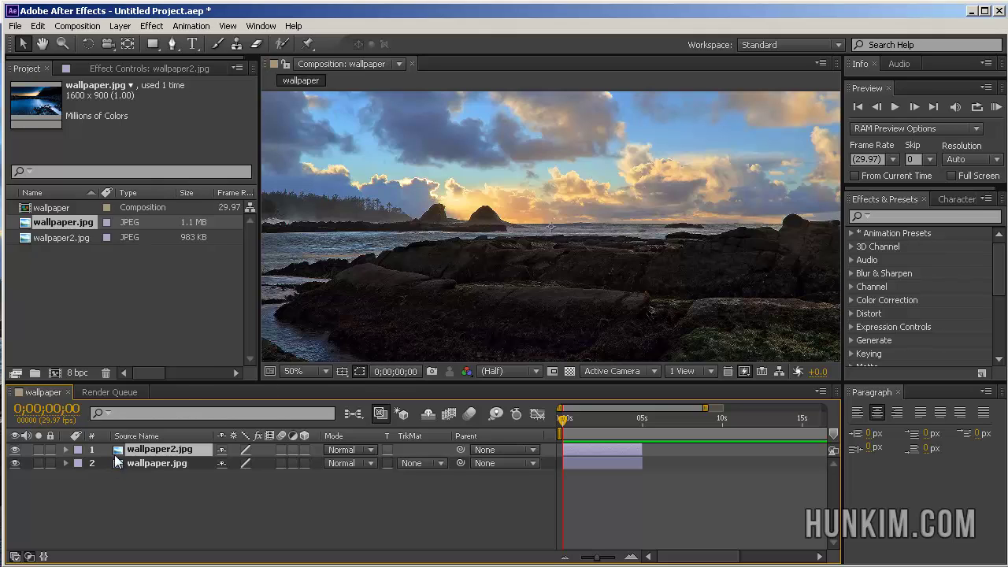
pyautogui.moveTo(118, 452); pyautogui.dragTo(118, 468)
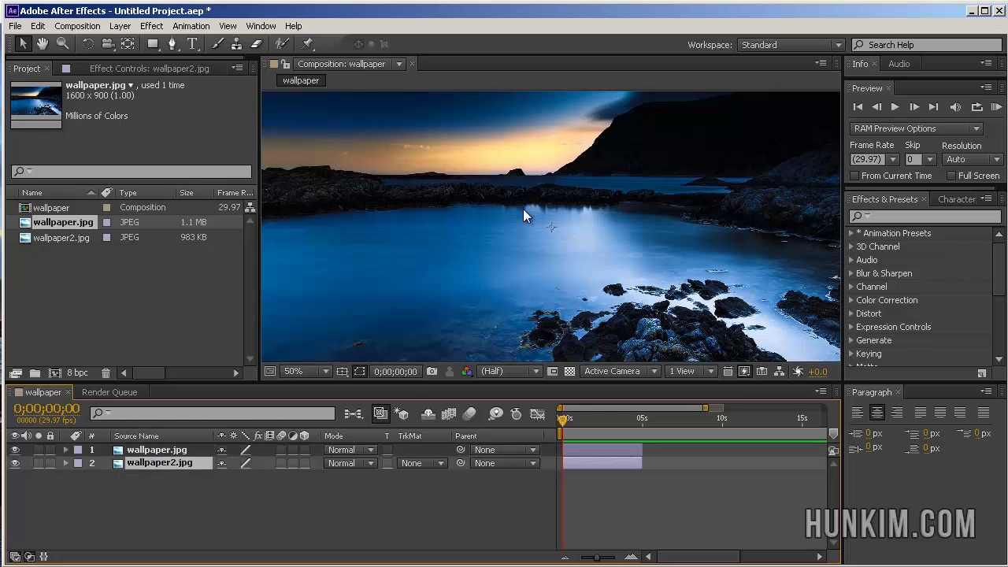
# Extend wallpaper.jpg's duration, then slide it later so wallpaper2's cloudy scene shows at 0;00.
pyautogui.click(626, 451)
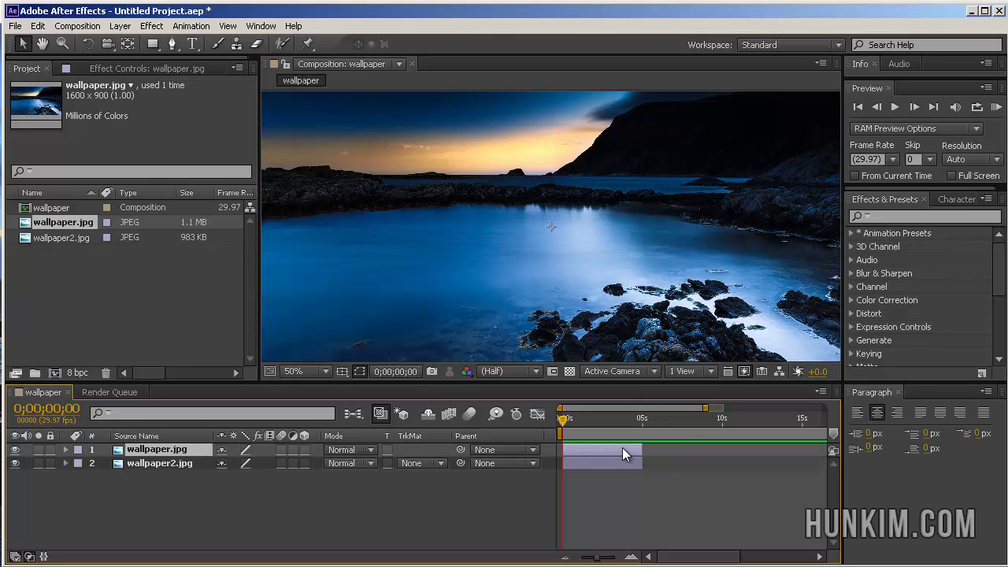
pyautogui.moveTo(642, 451); pyautogui.dragTo(754, 454)
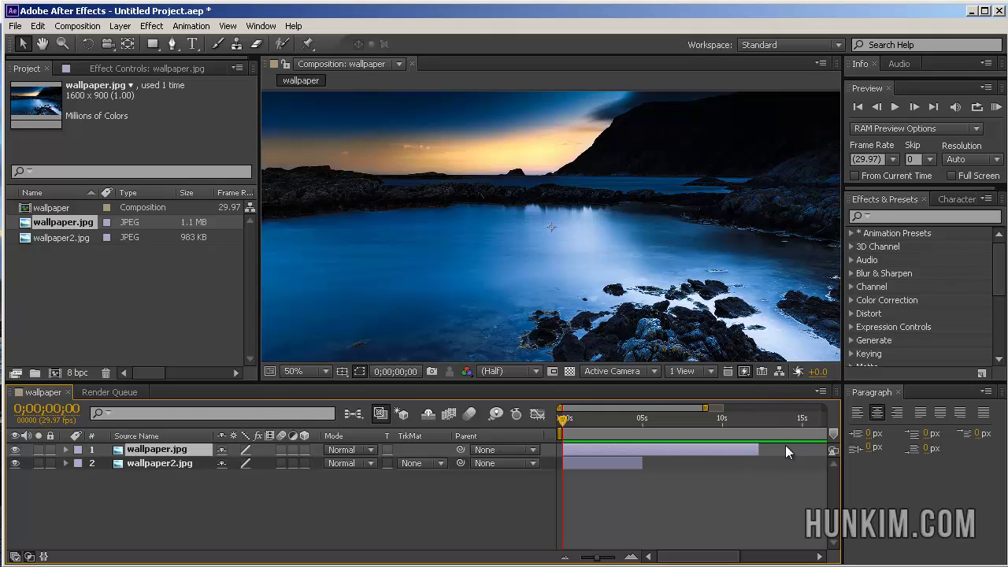
pyautogui.moveTo(701, 453); pyautogui.dragTo(646, 456)
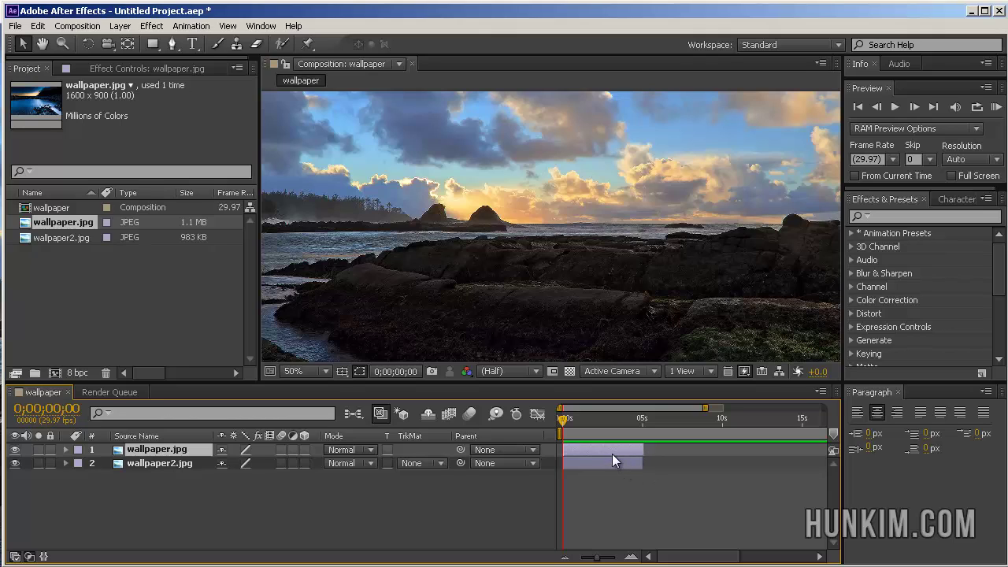
# Move wallpaper.jpg below wallpaper2.jpg, then return it to the top of the stack.
pyautogui.click(612, 463)
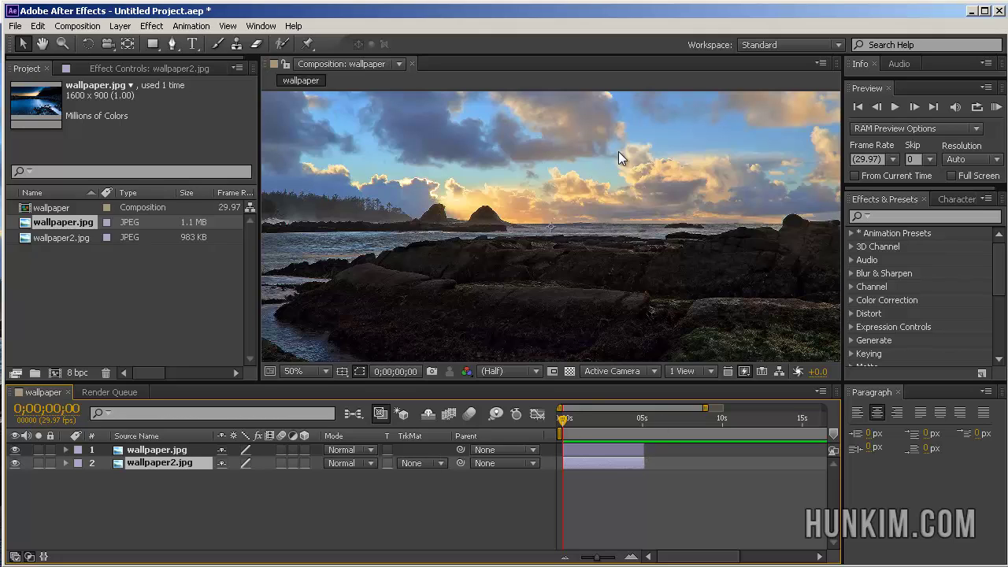
pyautogui.click(120, 452)
pyautogui.moveTo(120, 452); pyautogui.dragTo(123, 468)
pyautogui.moveTo(118, 457); pyautogui.dragTo(120, 447)
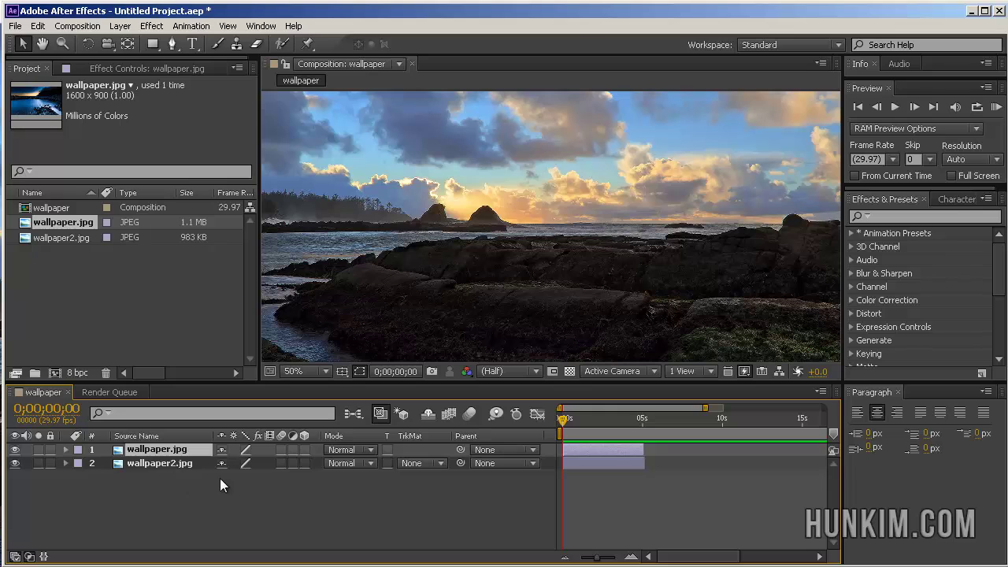
# Advance the current time to 0;00;00;27 and select the wallpaper.jpg layer.
pyautogui.hotkey('ctrl', 'Down')
pyautogui.press('space')
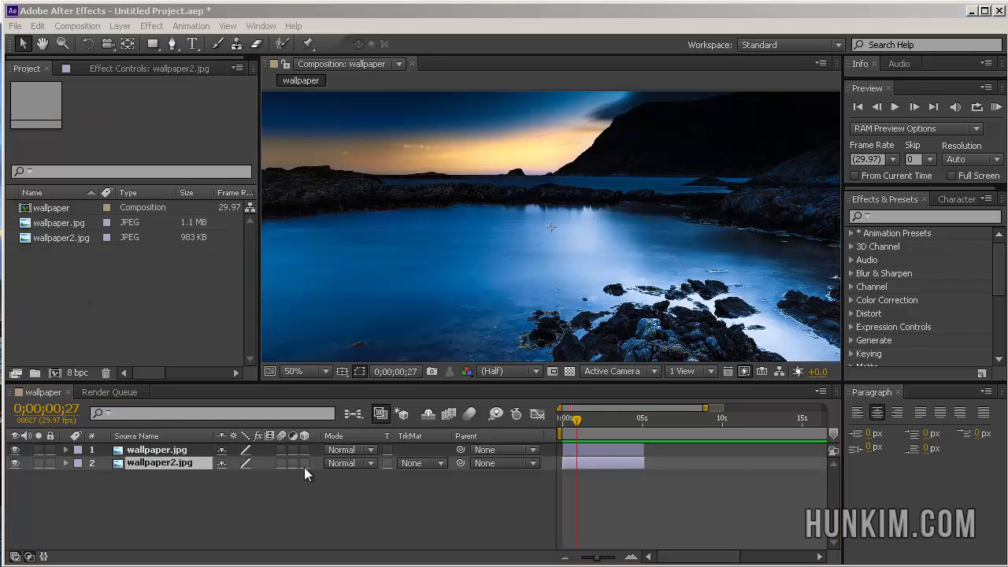
pyautogui.click(171, 451)
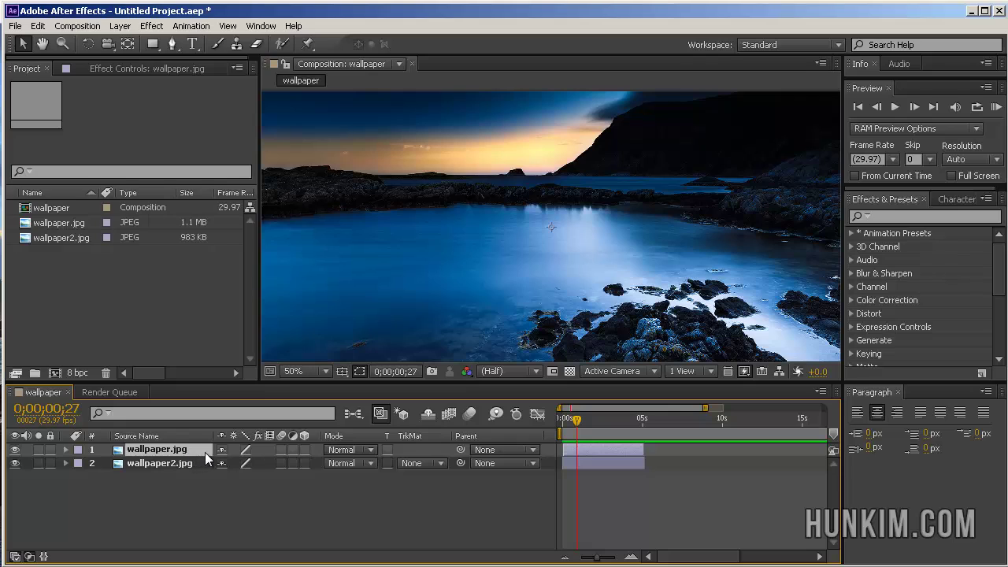
# Hide and restore the Modes column, then display wallpaper.jpg's blending mode list.
pyautogui.rightClick(134, 441)
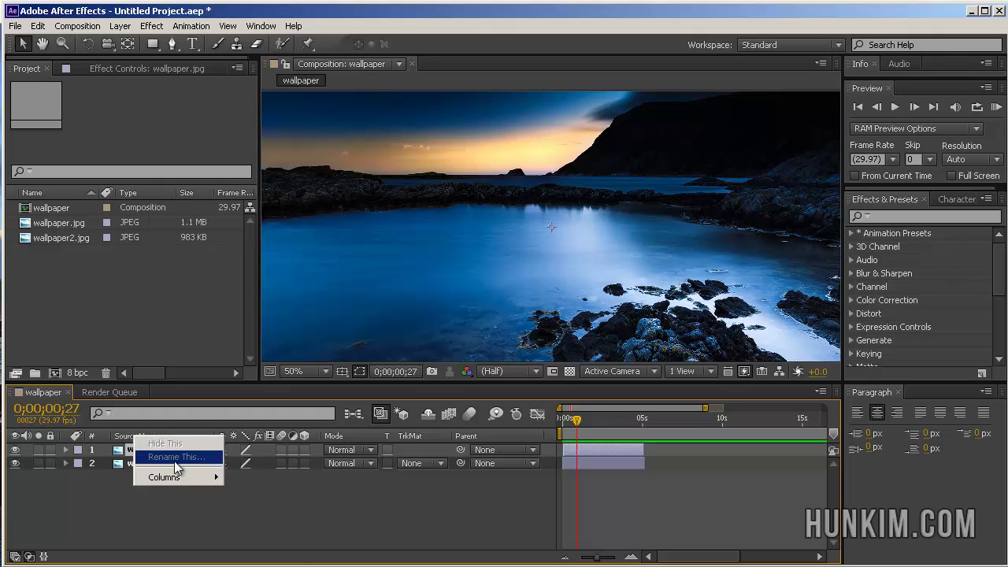
pyautogui.moveTo(181, 478)
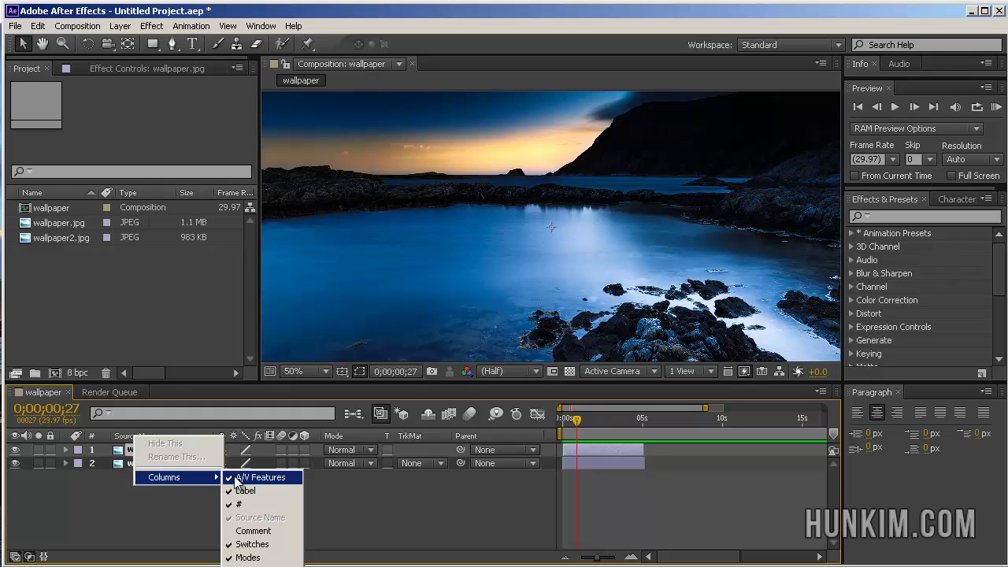
pyautogui.click(247, 556)
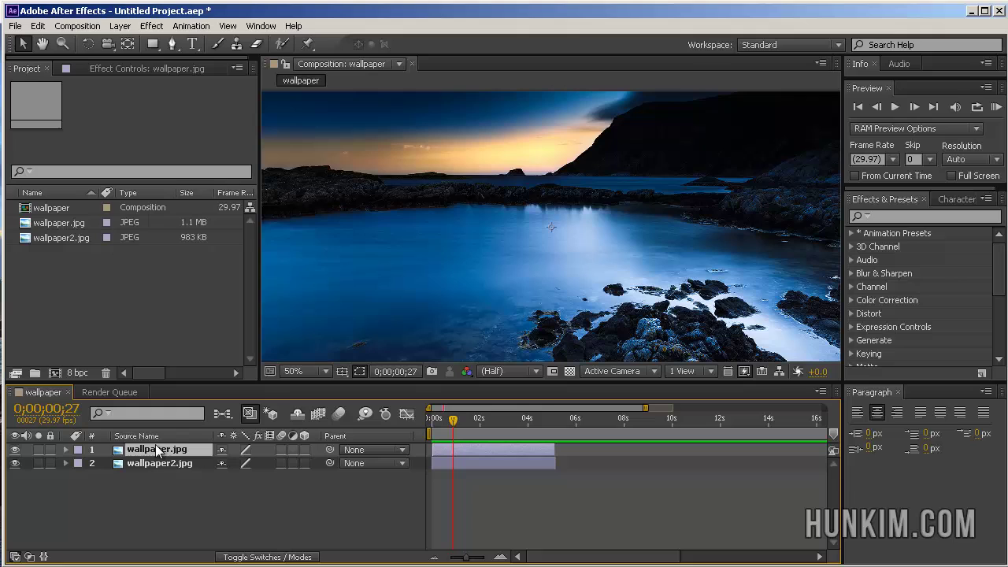
pyautogui.rightClick(152, 438)
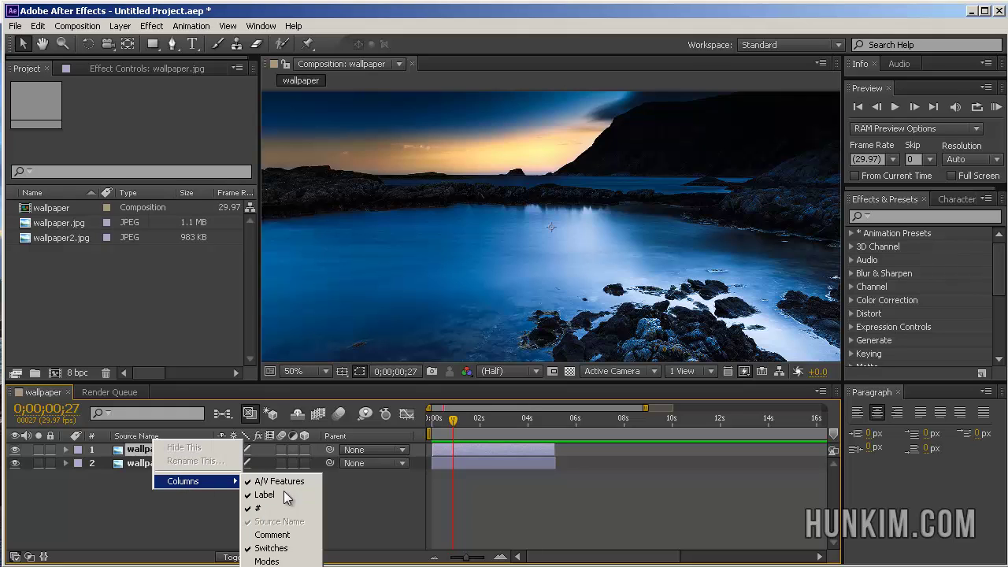
pyautogui.click(293, 559)
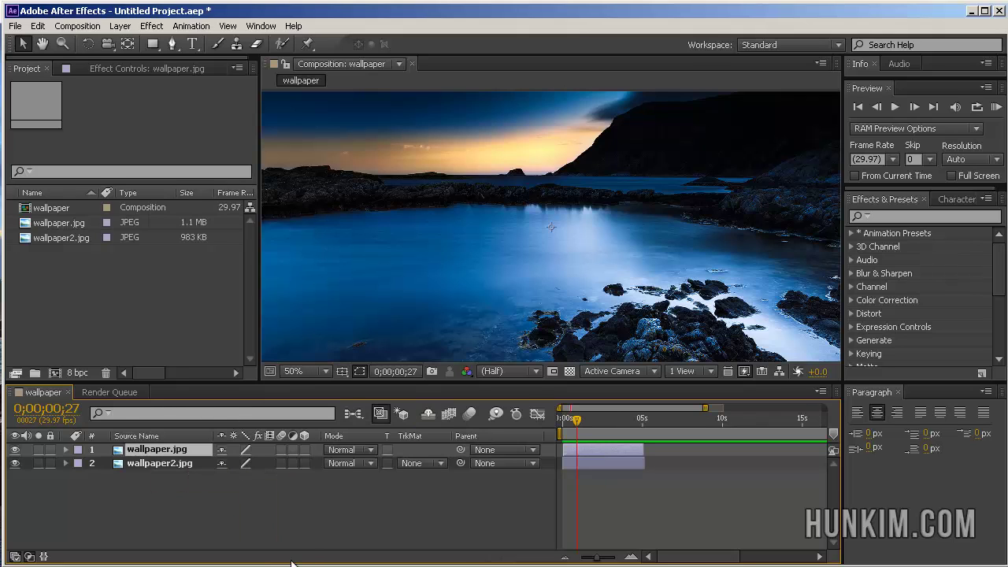
pyautogui.click(356, 450)
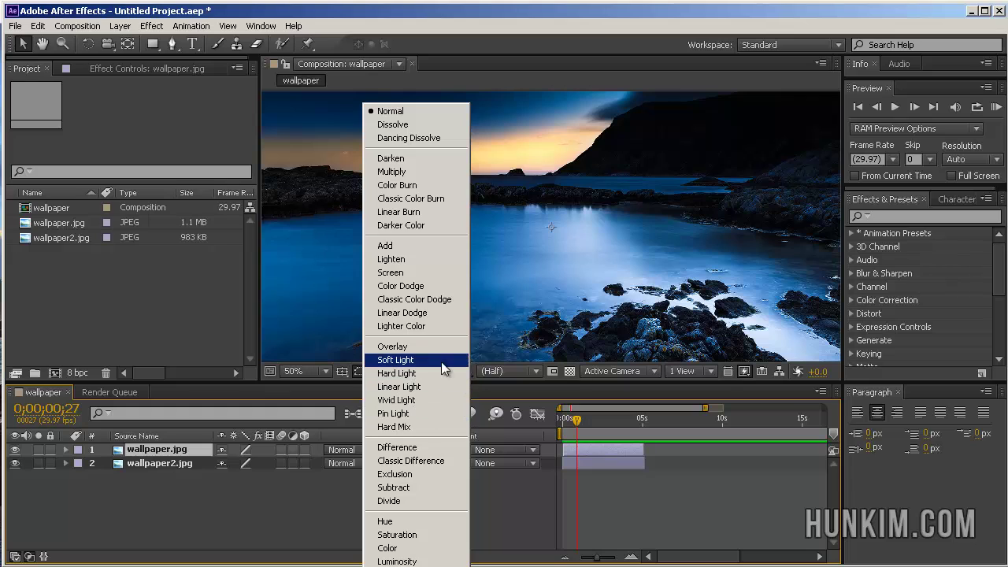
# Set wallpaper.jpg's blending mode to Multiply, darkening the combined landscapes.
pyautogui.click(418, 170)
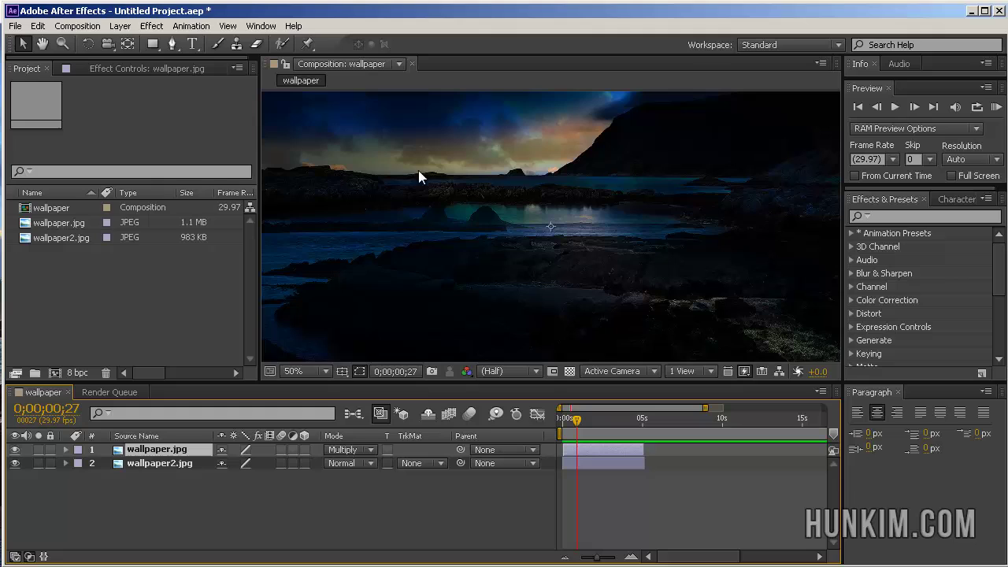
pyautogui.click(156, 462)
pyautogui.click(158, 450)
# Change wallpaper.jpg's blending mode from Multiply to Screen, then review and close the mode list.
pyautogui.click(356, 450)
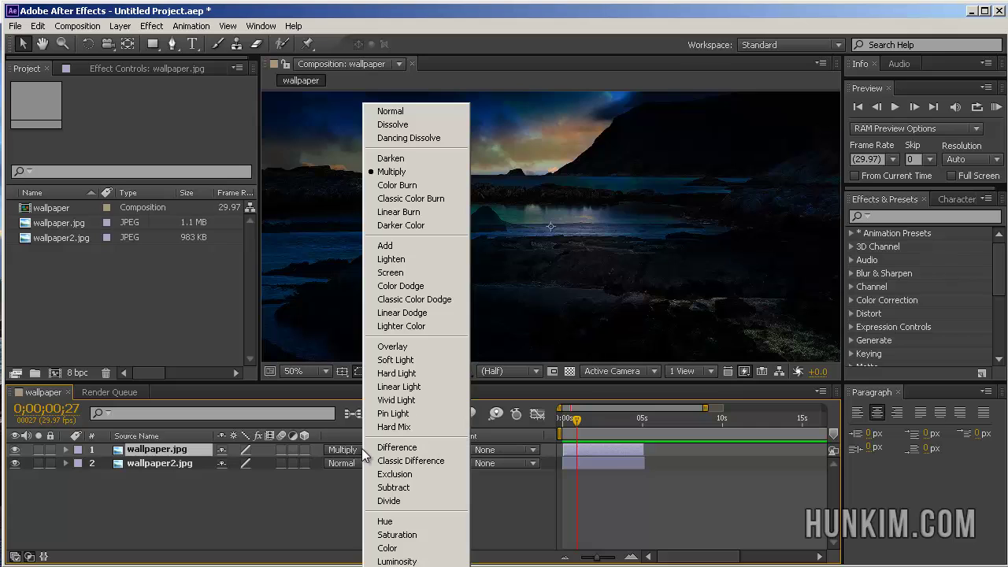
pyautogui.click(397, 270)
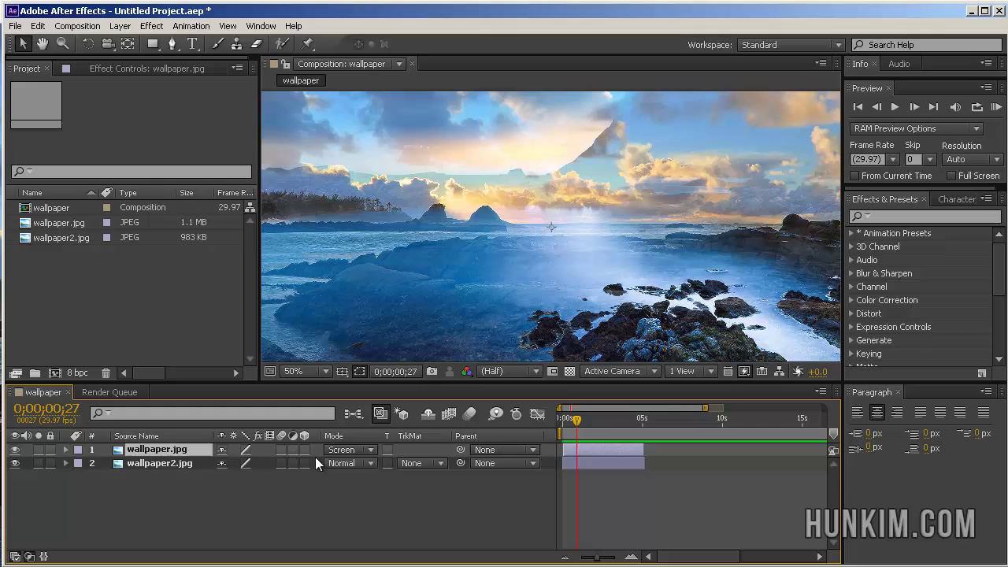
pyautogui.click(361, 449)
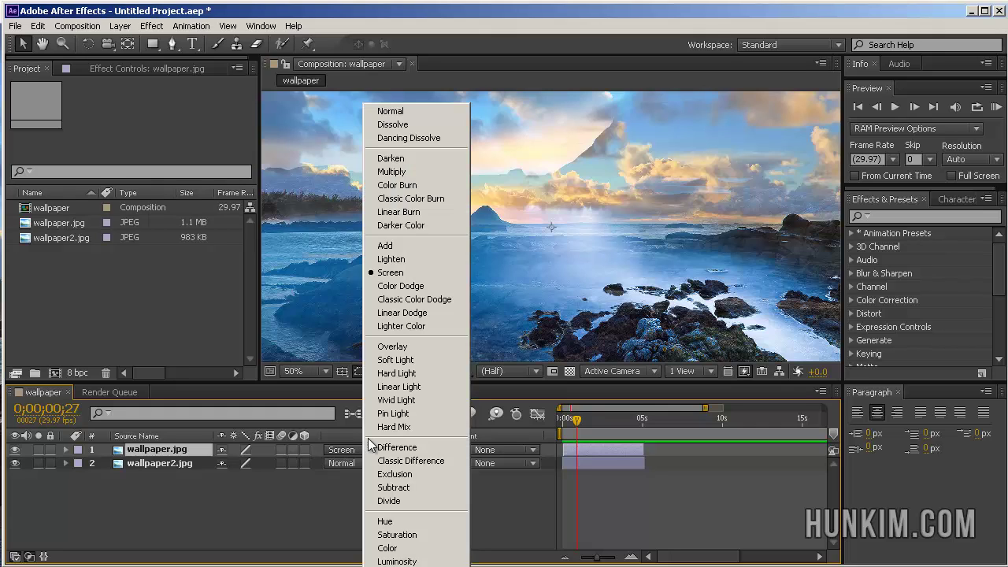
pyautogui.click(315, 476)
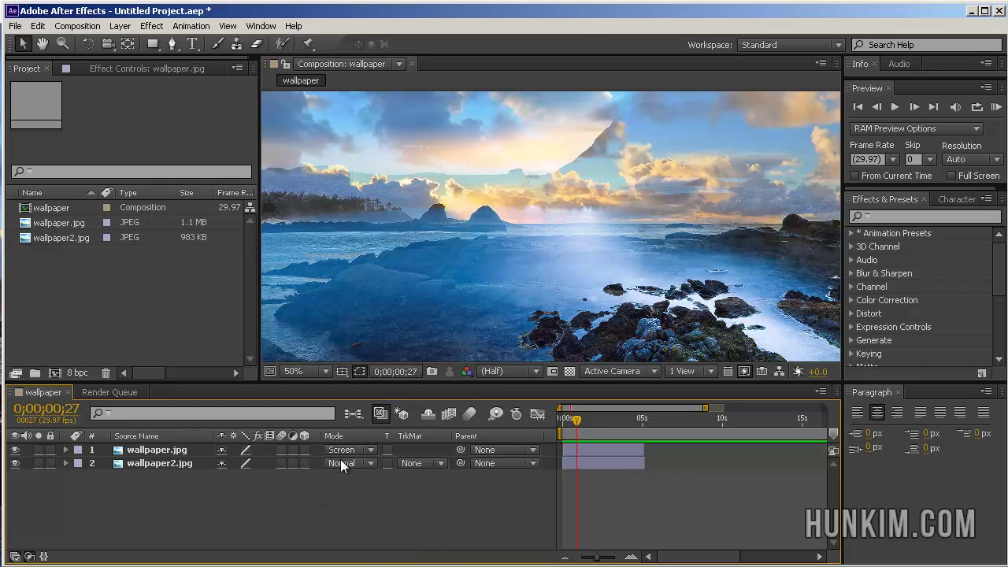